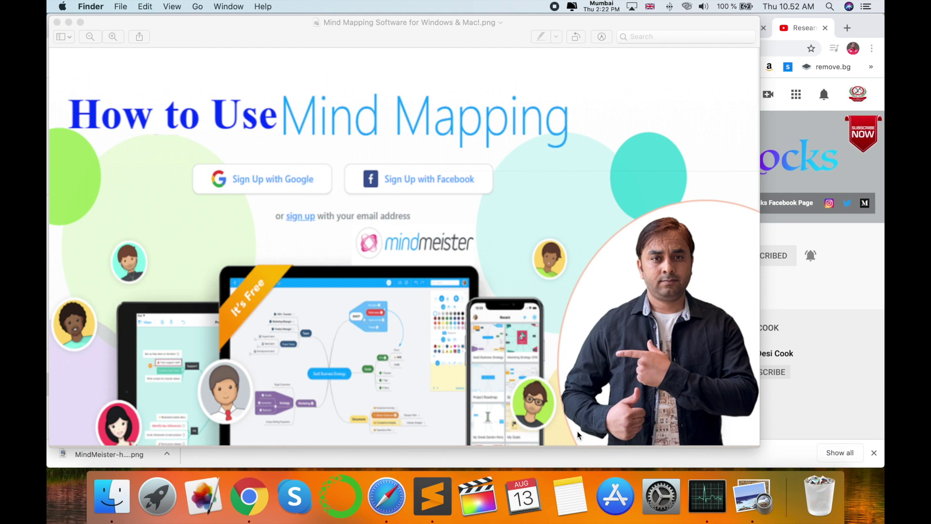
Bring the YouTube channel page in Chrome in front of the Preview image.
left_click(843, 416)
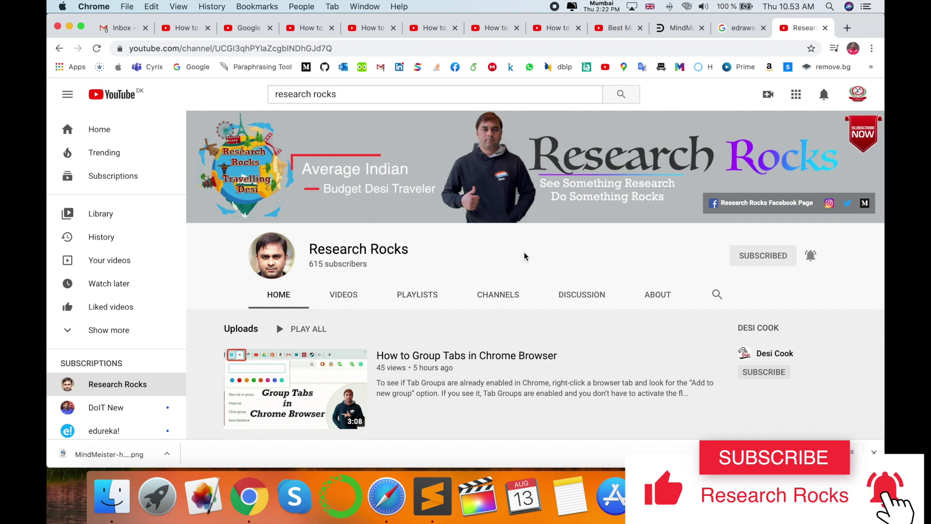
Search Google for 'edrawsoft' in a new Chrome tab.
left_click(852, 29)
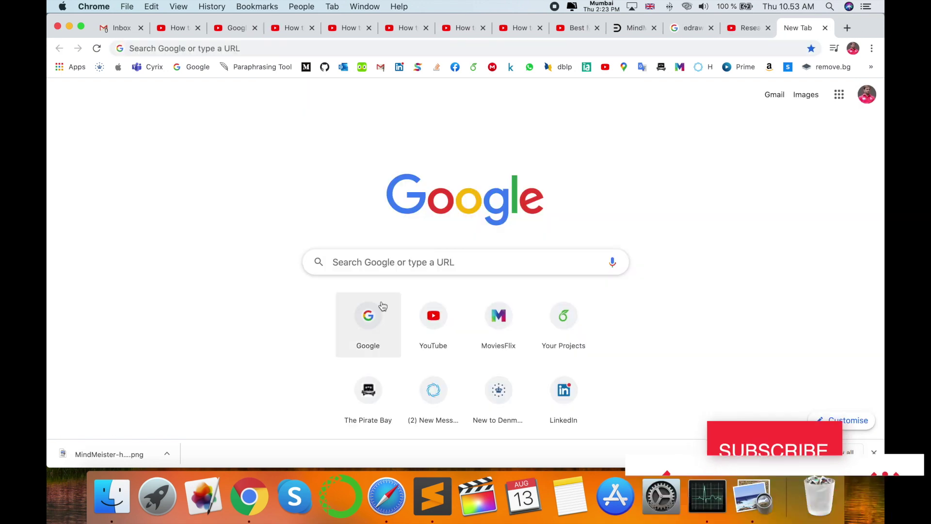
left_click(381, 306)
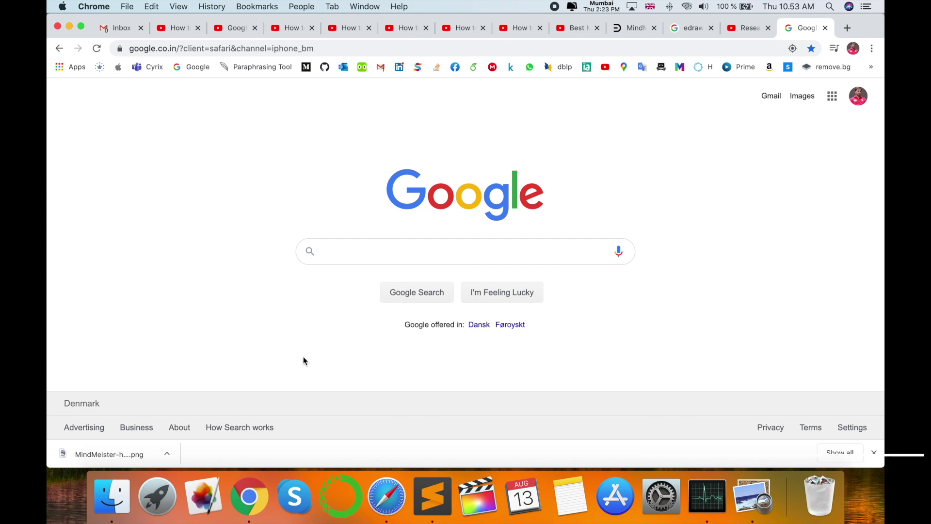
type("ed")
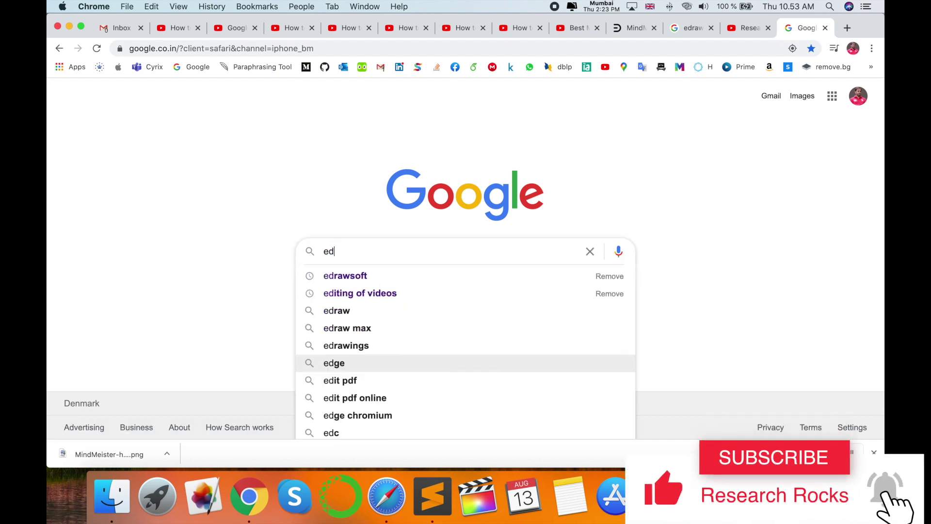
type("rawso")
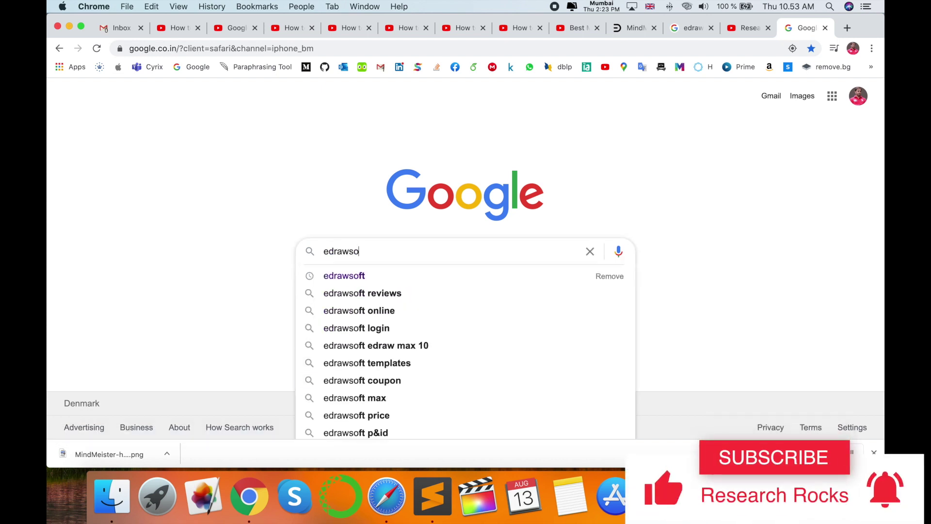
type("ft")
key("Return")
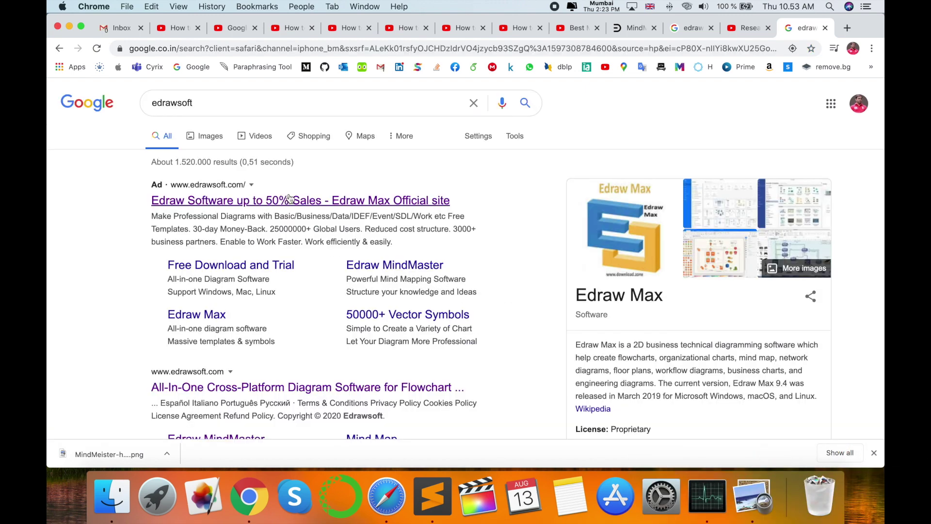
Open the official Edraw site from the results and go to the MindMaster download page.
left_click(290, 202)
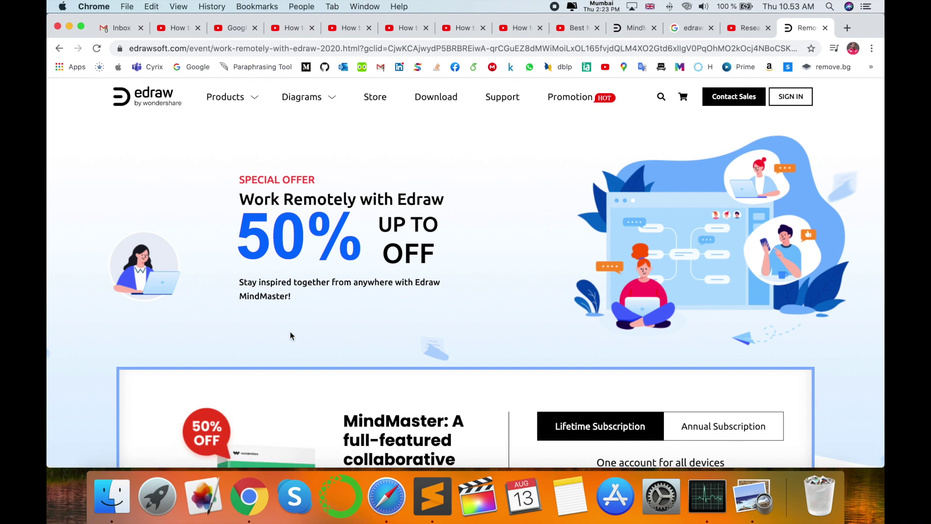
scroll(289, 331, "down", 5)
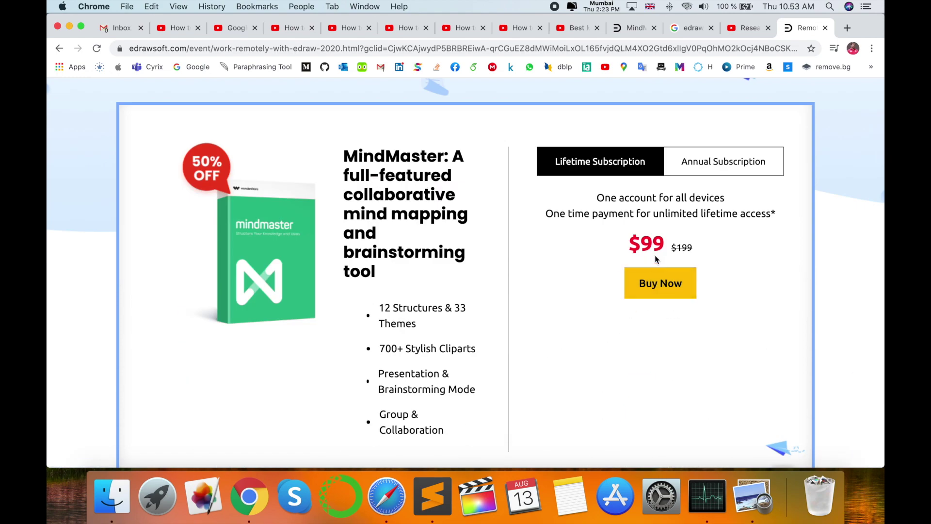
scroll(395, 295, "up", 5)
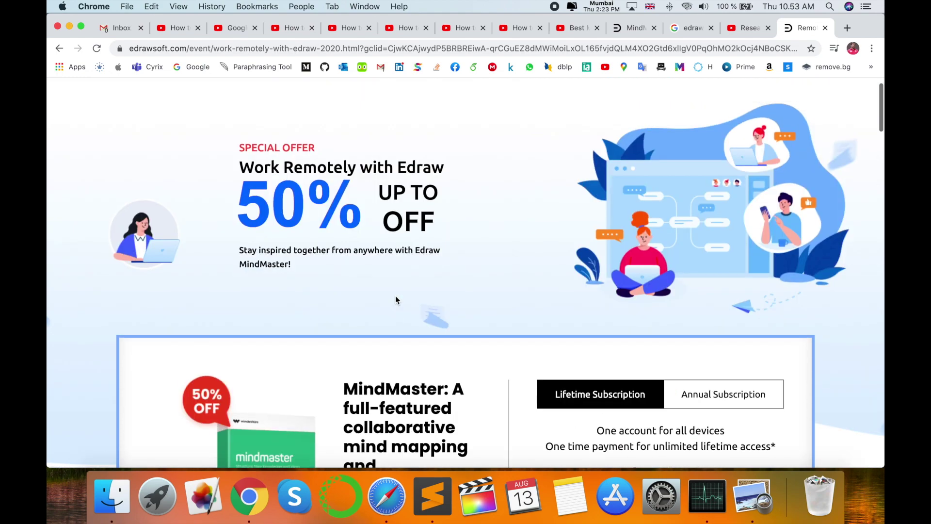
scroll(382, 285, "down", 3)
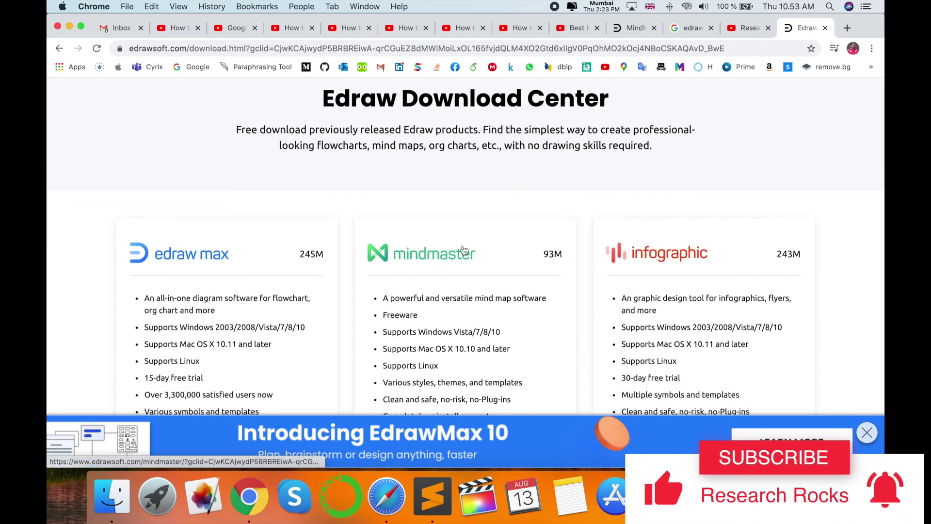
scroll(457, 274, "down", 4)
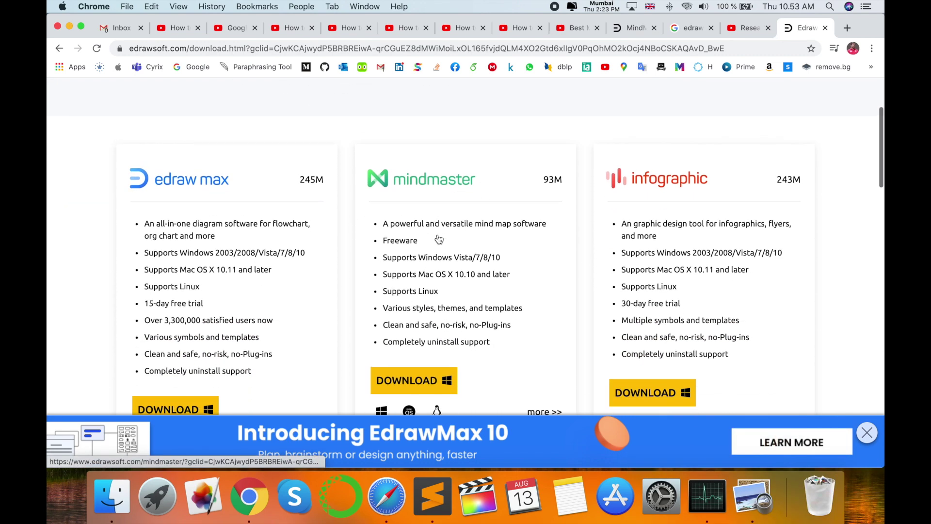
left_click(416, 370)
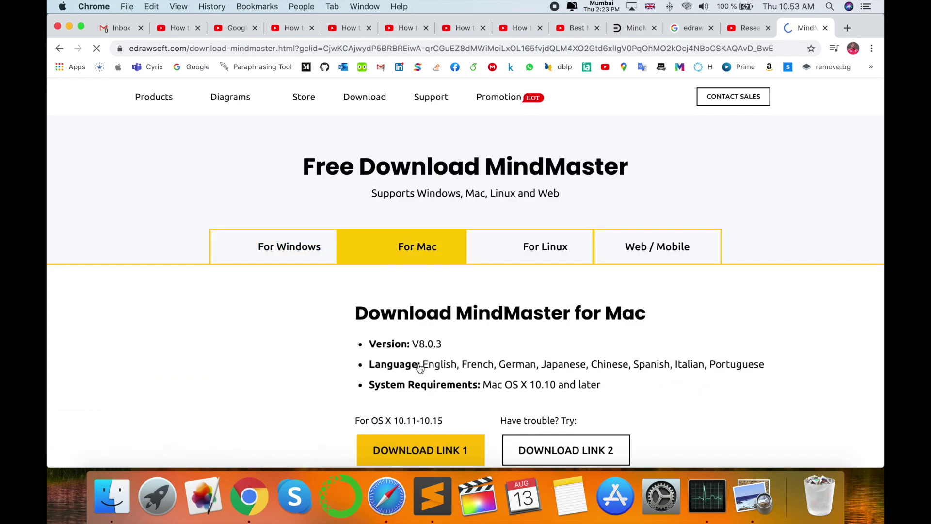
scroll(420, 367, "down", 4)
scroll(420, 367, "down", 2)
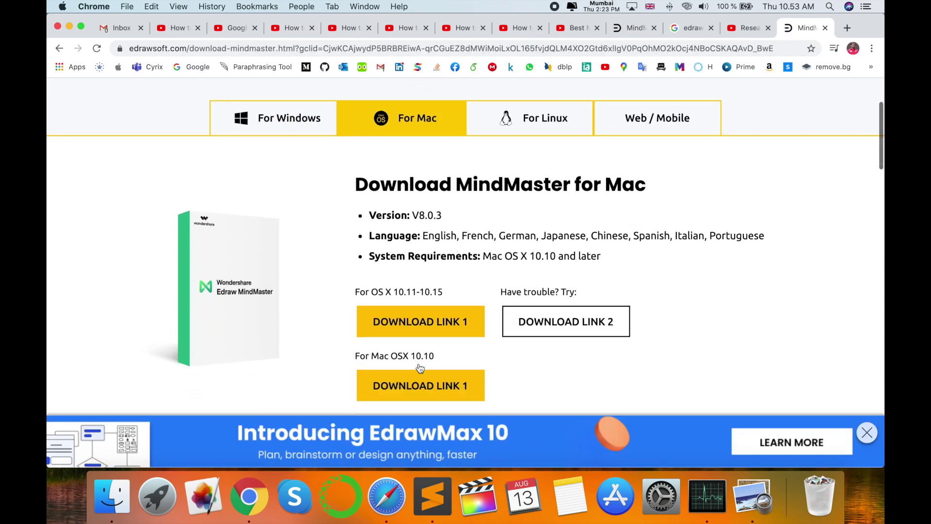
triple_click(429, 230)
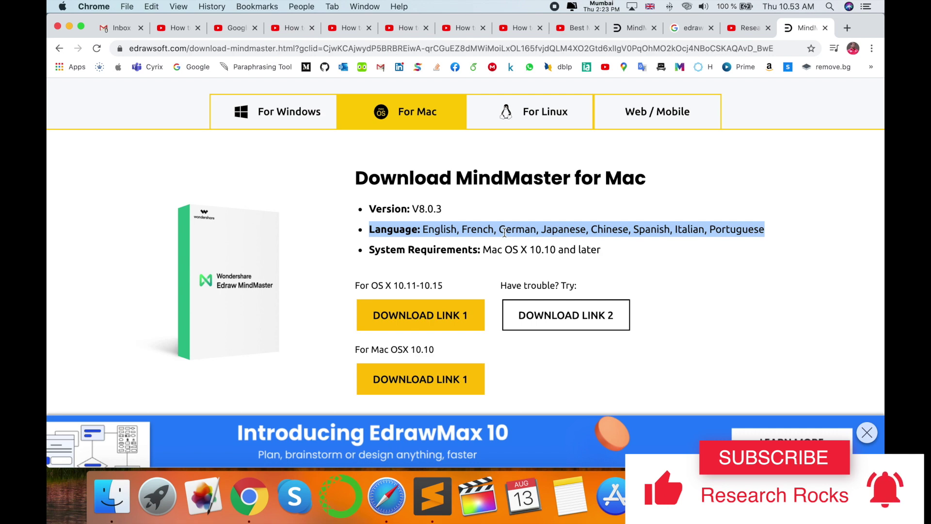
scroll(505, 232, "down", 3)
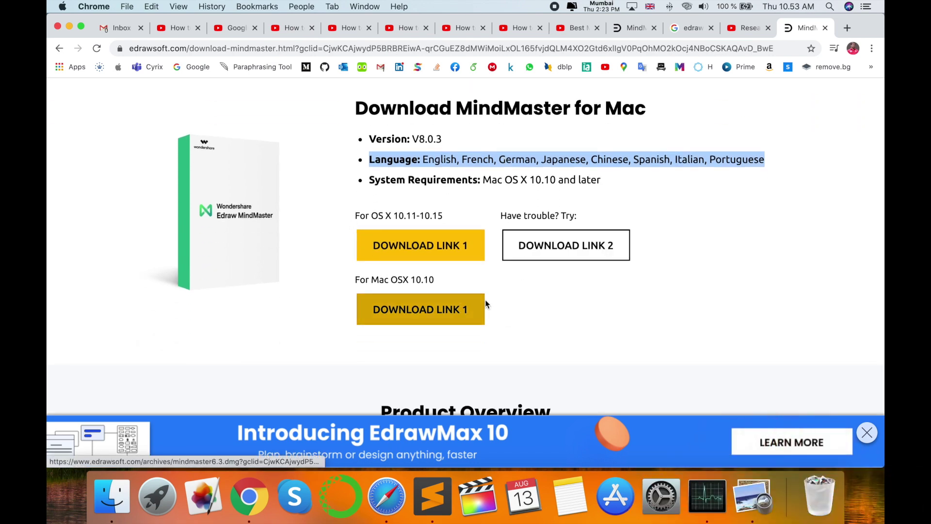
scroll(486, 304, "down", 5)
scroll(487, 304, "up", 5)
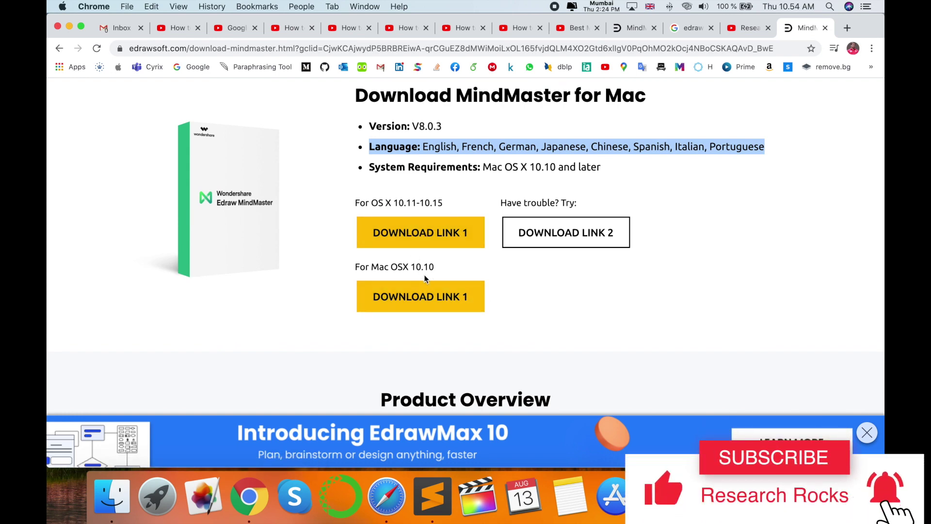
Download MindMaster for OS X 10.11-10.15 and view the Know yourself mind map screenshot.
left_click(421, 242)
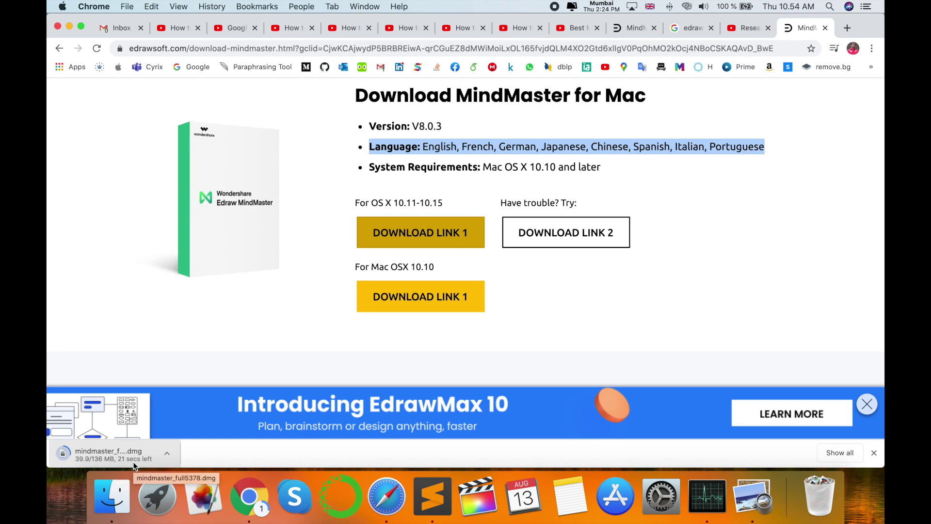
scroll(429, 348, "down", 5)
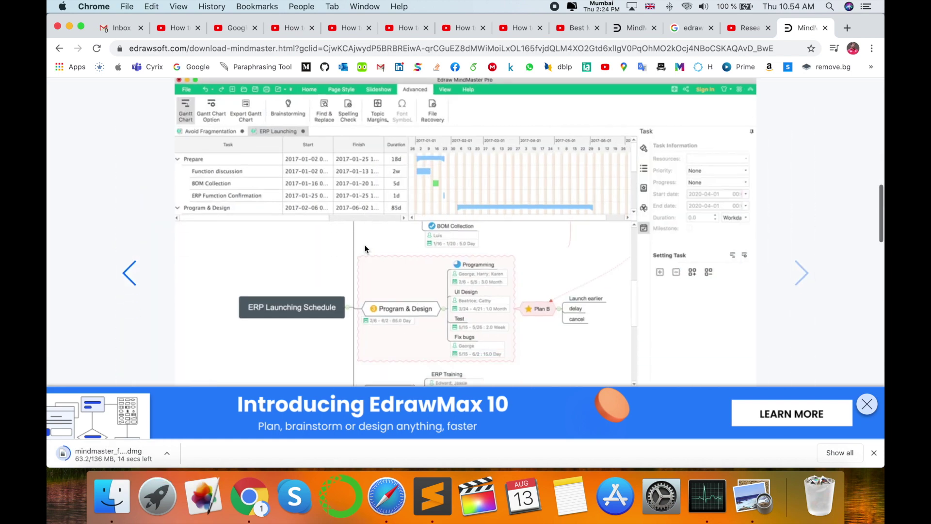
scroll(364, 244, "down", 3)
left_click(130, 233)
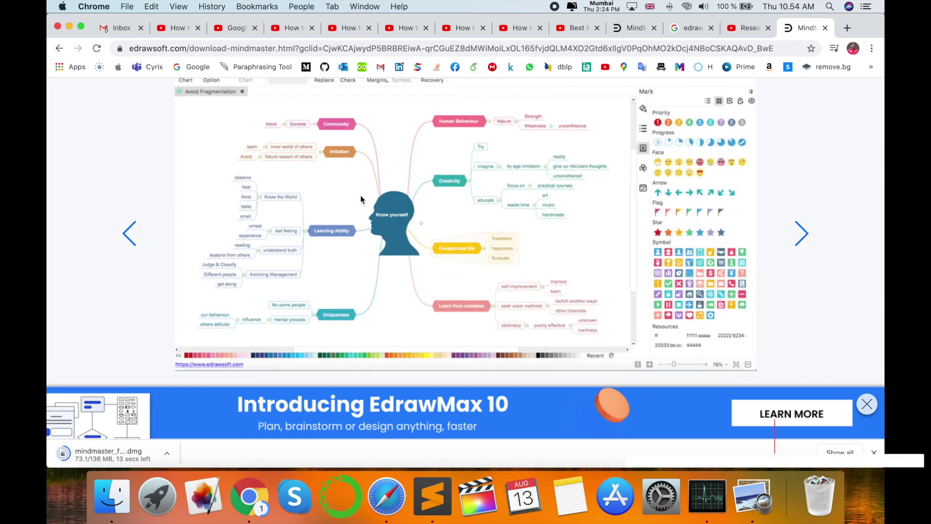
scroll(360, 195, "up", 2)
scroll(359, 195, "down", 2)
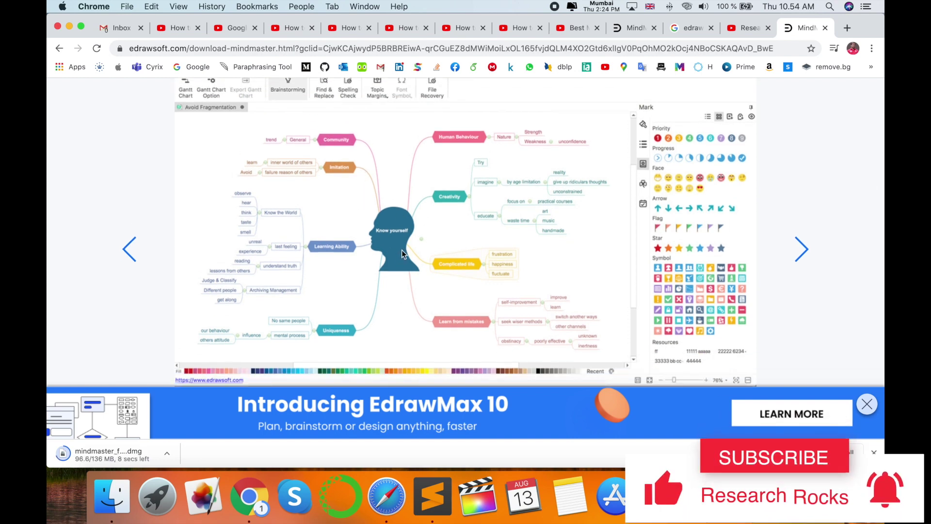
View the ERP Gantt chart screenshot, then open the downloaded mindmaster_full5378.dmg.
left_click(803, 249)
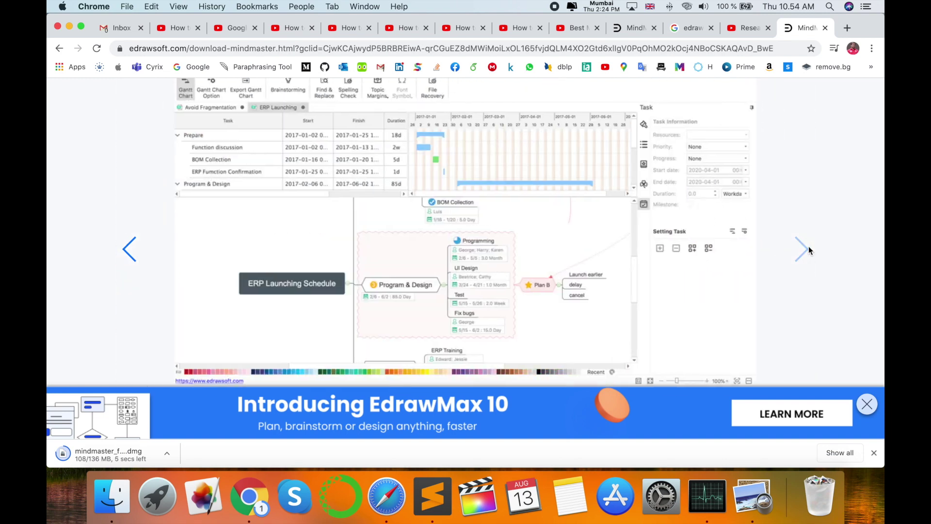
scroll(389, 272, "down", 10)
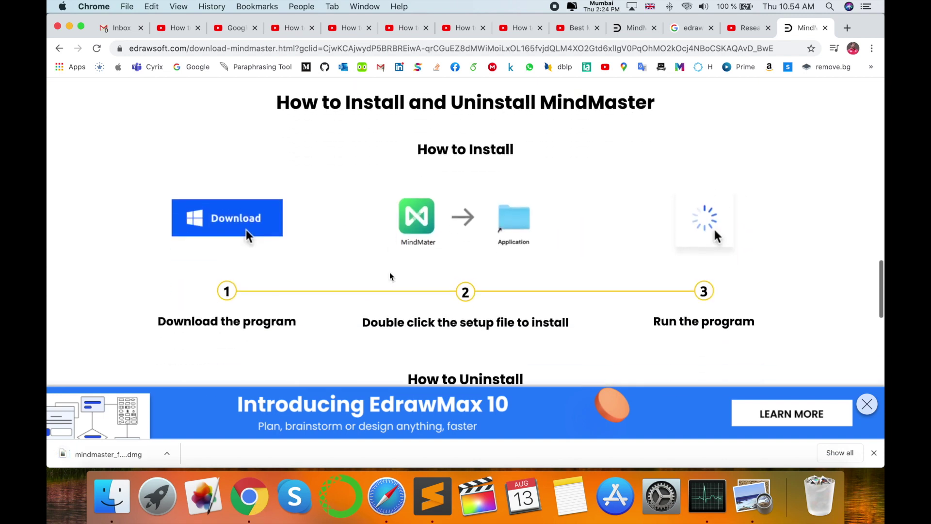
scroll(389, 272, "up", 1)
scroll(519, 148, "down", 3)
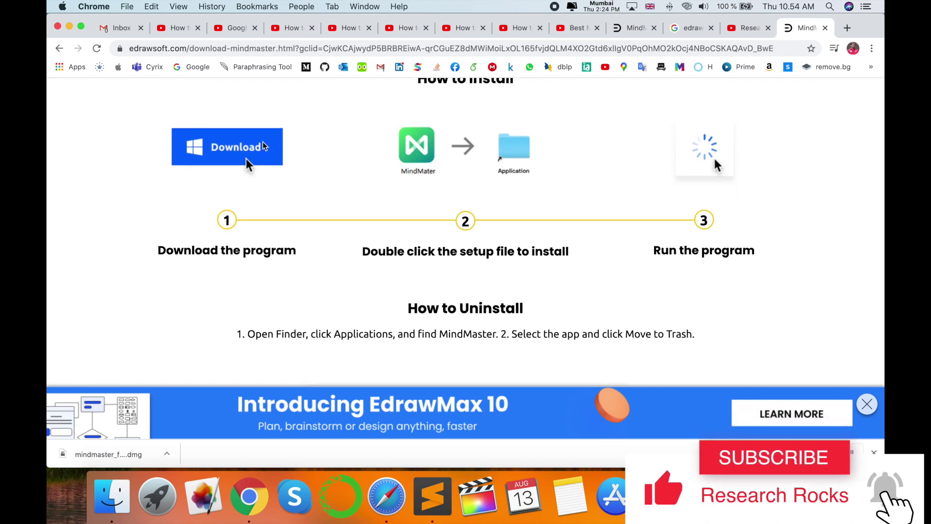
left_click(111, 456)
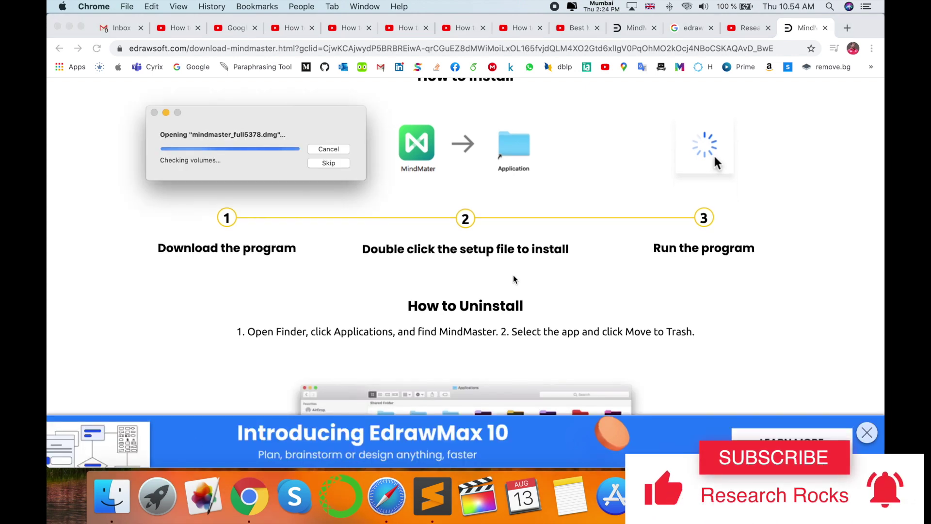
Show all installed applications in Launchpad once the MindMaster disk image mounts.
scroll(513, 275, "down", 10)
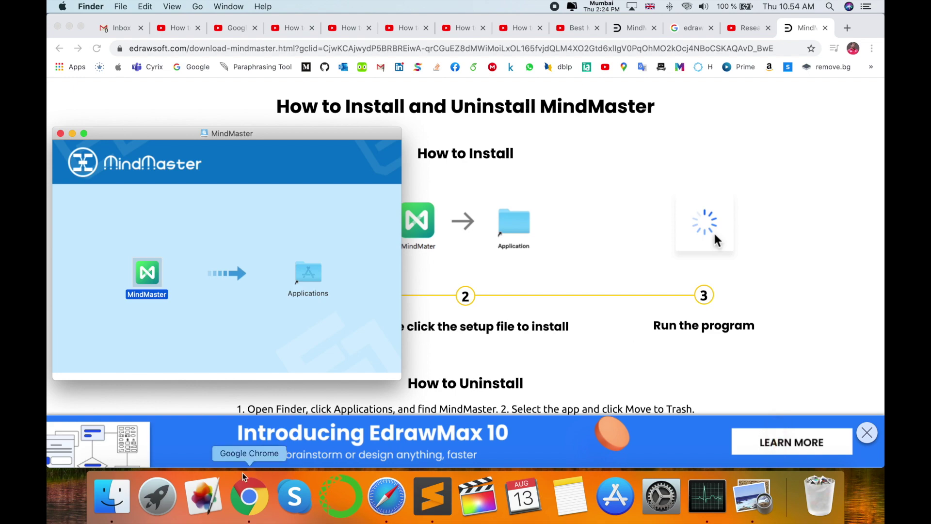
left_click(177, 497)
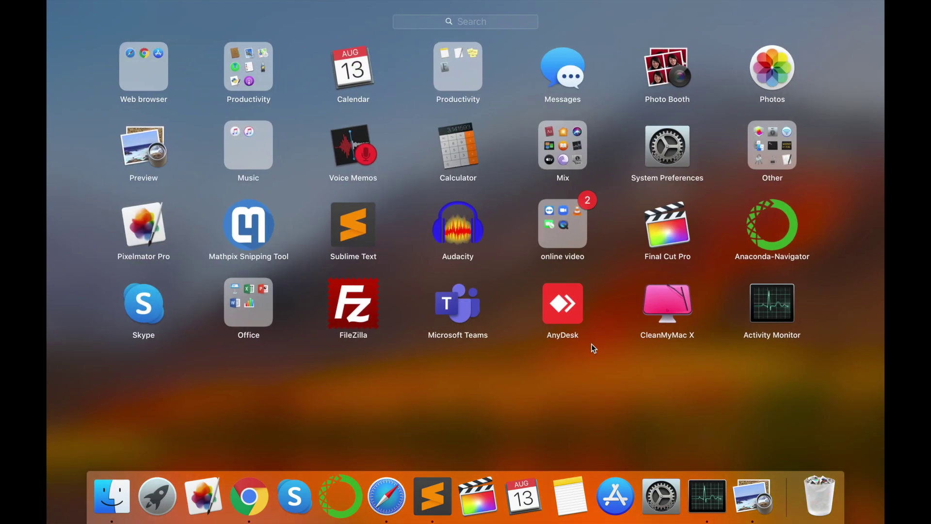
left_click(150, 386)
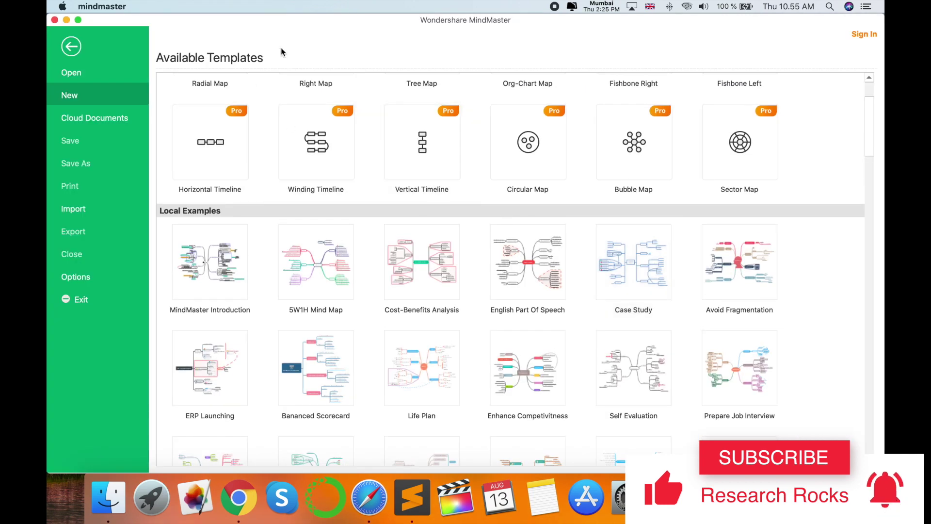
scroll(325, 208, "up", 3)
scroll(325, 207, "down", 5)
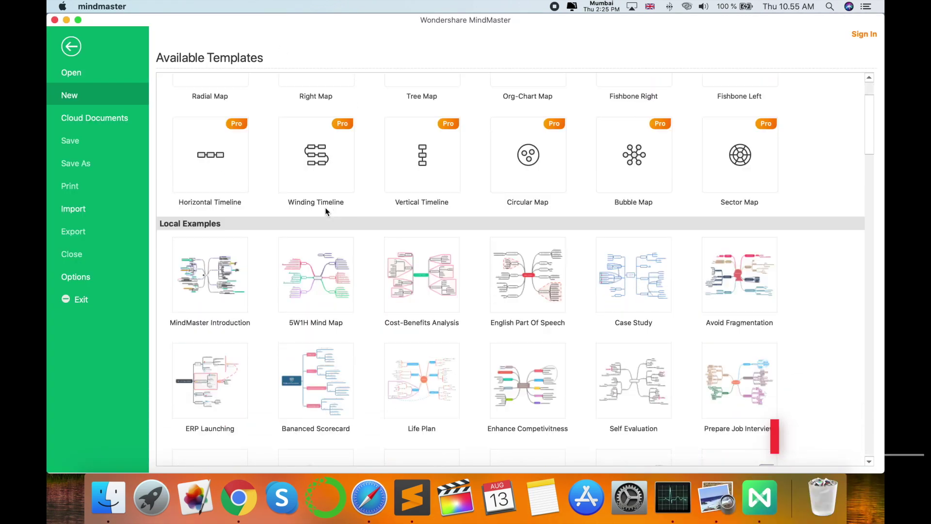
scroll(326, 211, "down", 1)
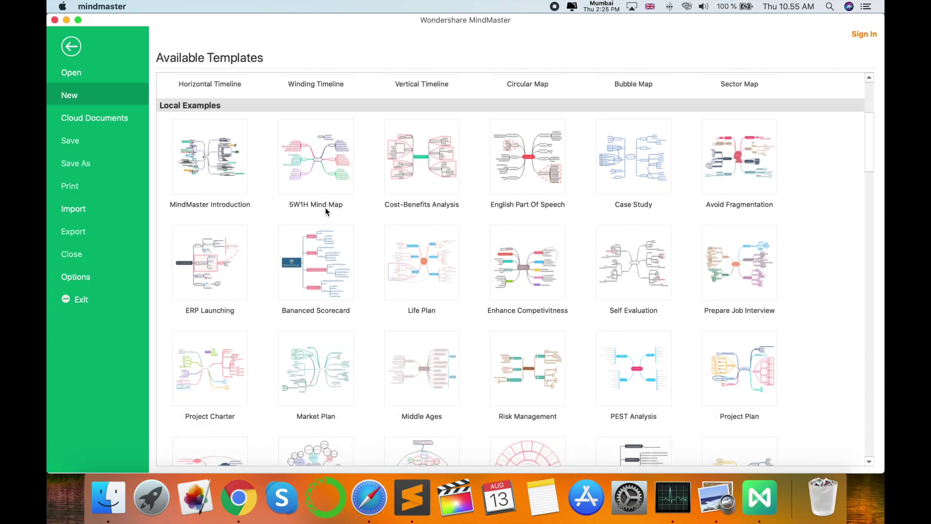
scroll(325, 208, "down", 5)
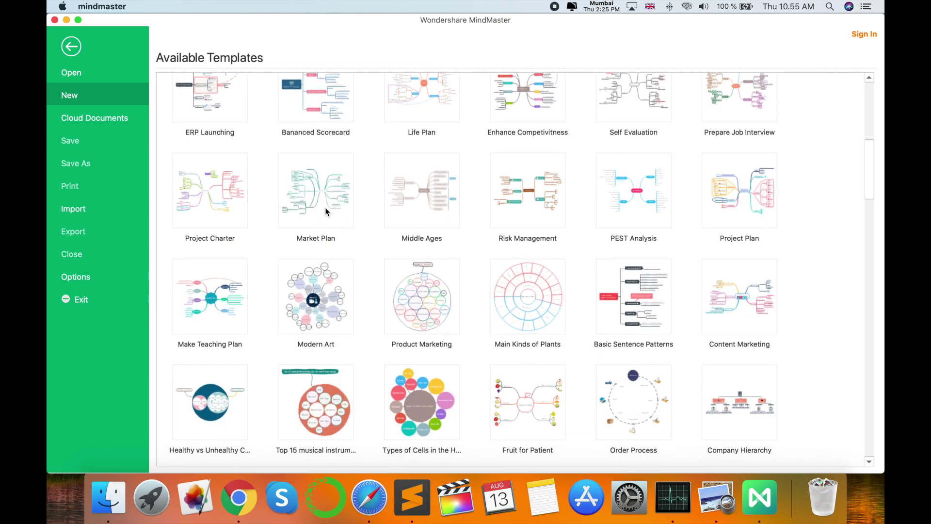
scroll(426, 302, "down", 2)
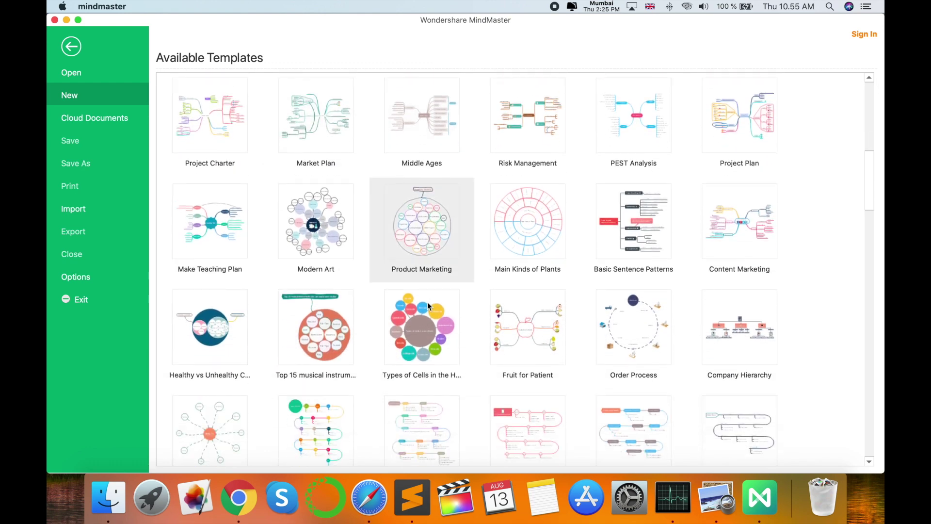
scroll(428, 306, "down", 2)
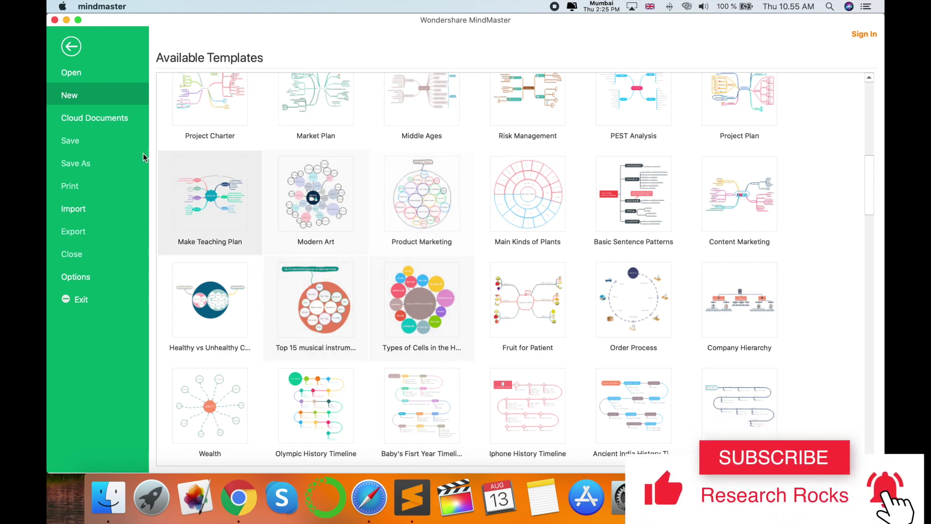
left_click(80, 80)
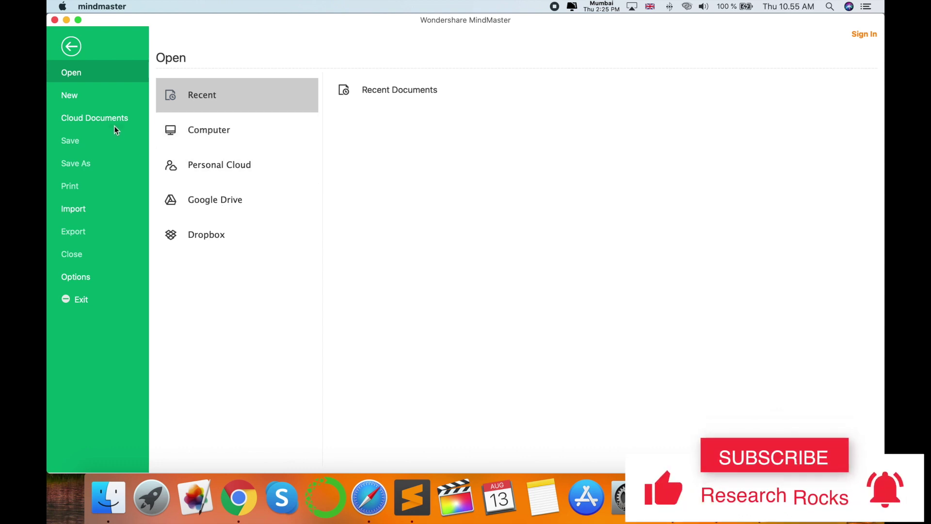
left_click(103, 118)
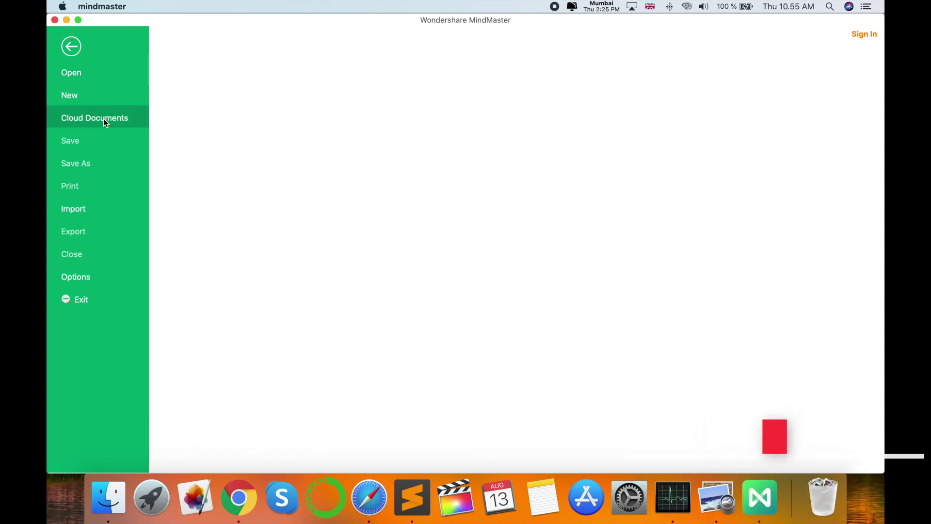
left_click(72, 98)
scroll(368, 264, "down", 5)
scroll(304, 260, "up", 1)
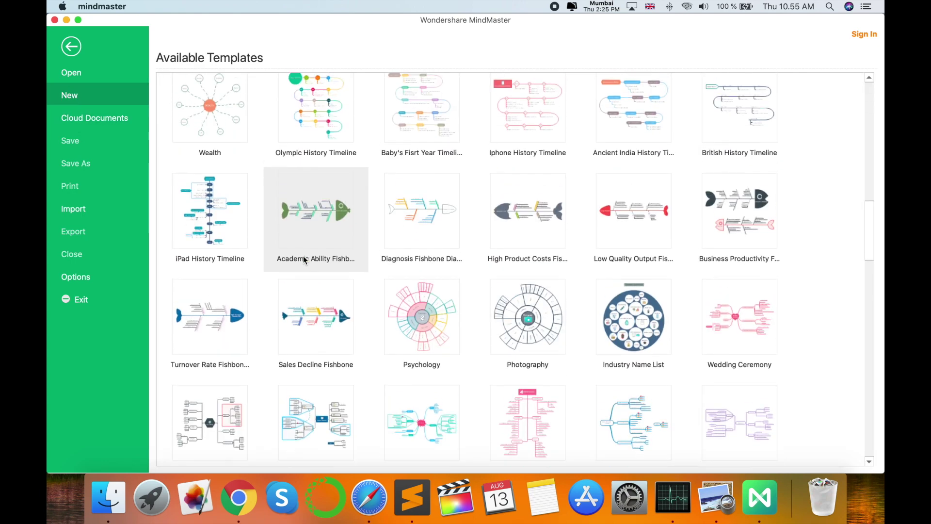
scroll(481, 243, "up", 1)
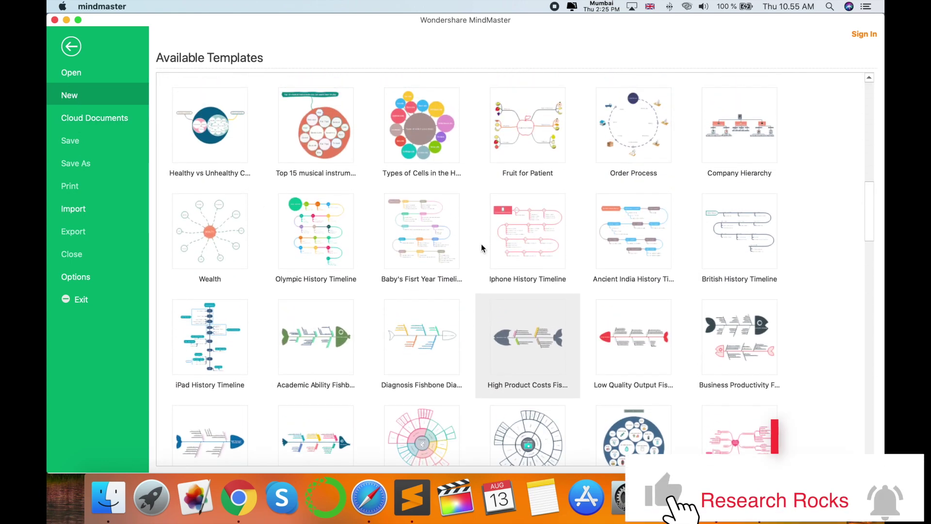
scroll(529, 207, "up", 2)
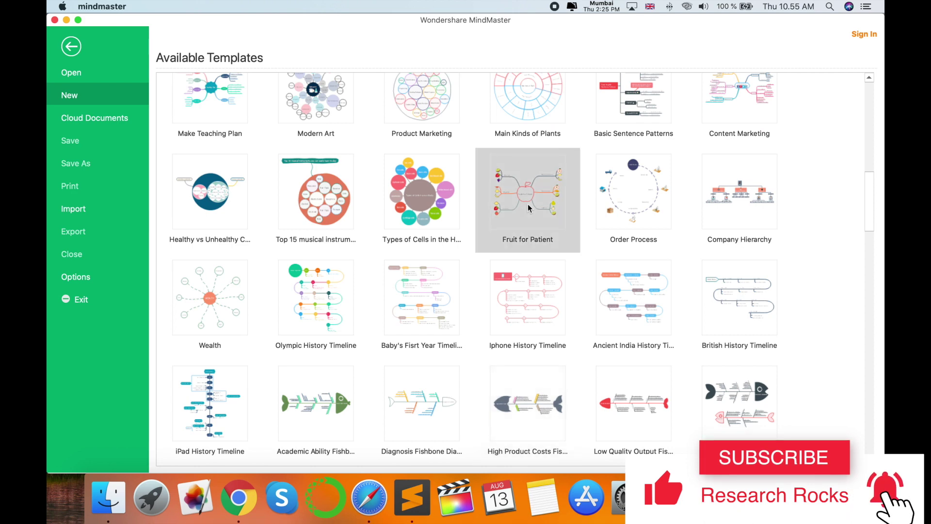
Create a new map from the Fruit for Patient template and select the strawberry image beside Anemia.
left_click(529, 207)
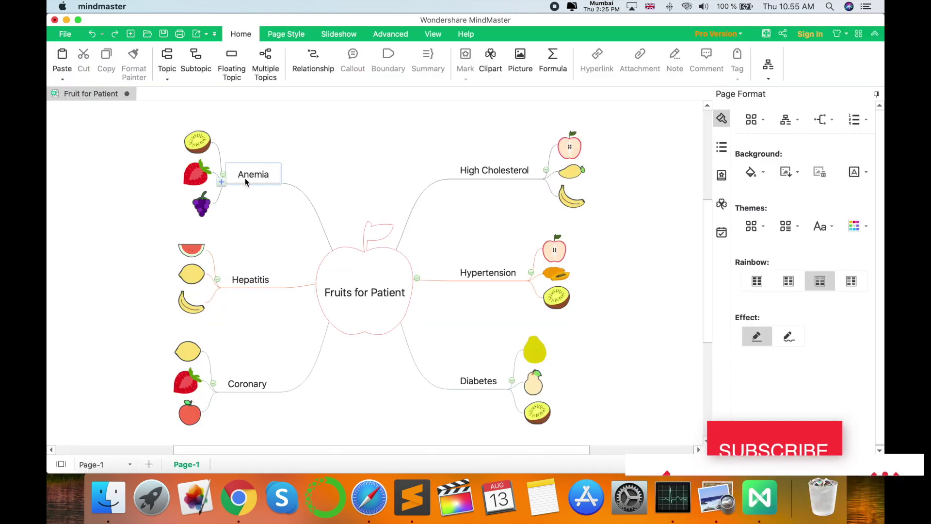
left_click(196, 171)
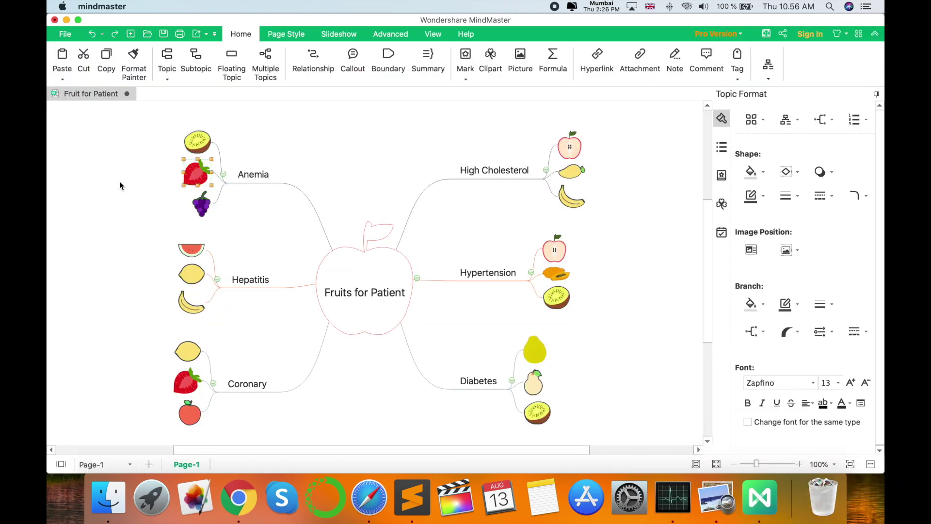
scroll(239, 222, "down", 2)
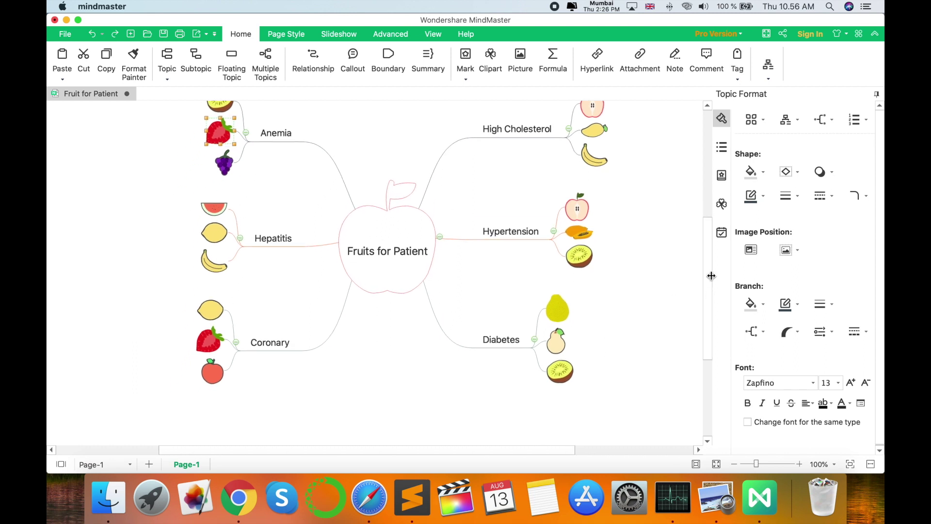
Browse the Page Style and Slideshow tabs, then show the topic fill colour choices.
left_click(285, 34)
left_click(339, 34)
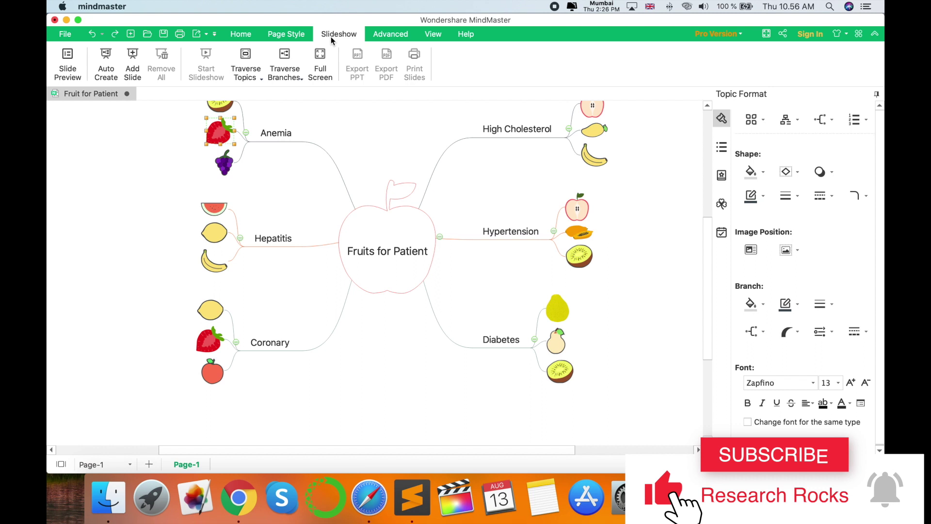
left_click(237, 34)
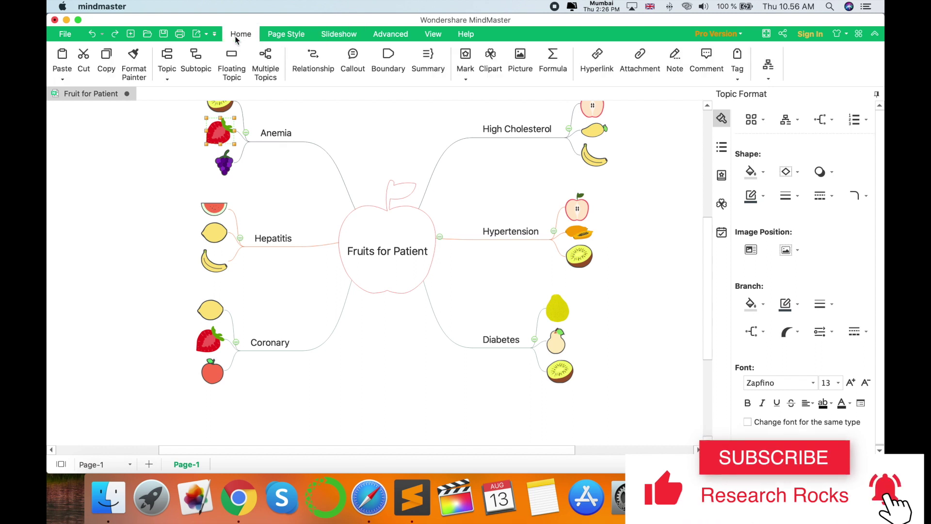
left_click(761, 172)
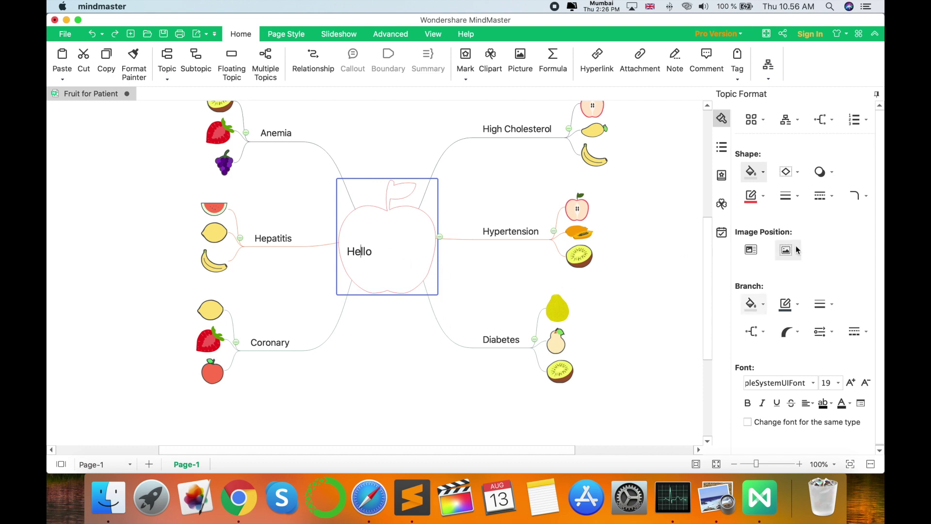
Change the central topic from Hello to Fruits for Patient in Zapfino, size 19.
left_click(810, 405)
double_click(368, 254)
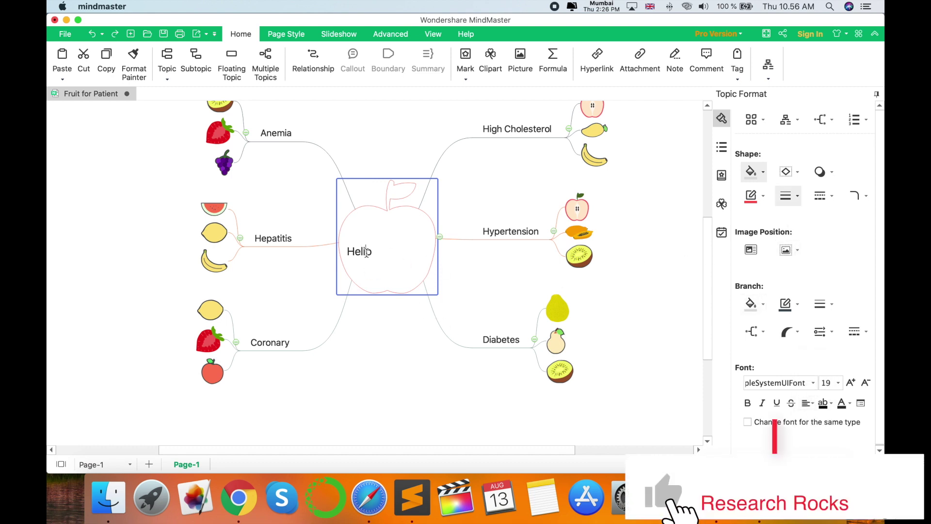
left_click(809, 404)
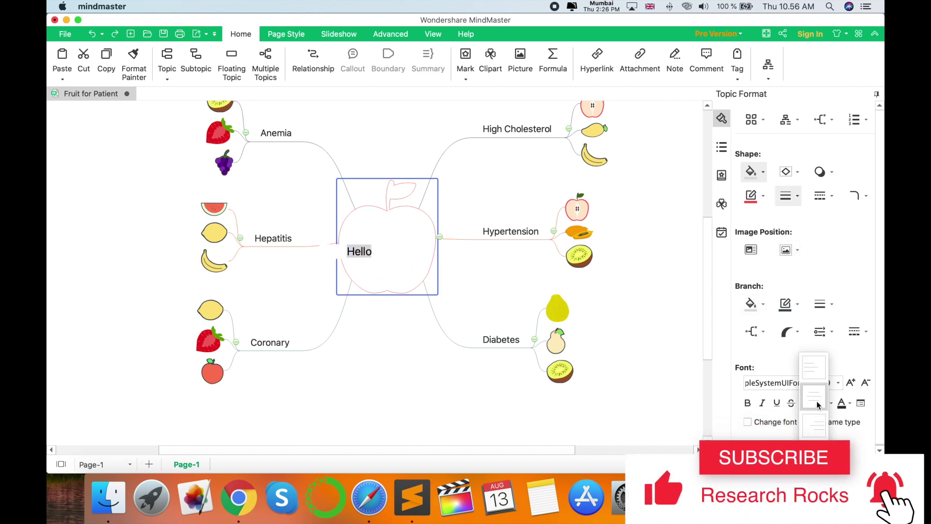
left_click(808, 407)
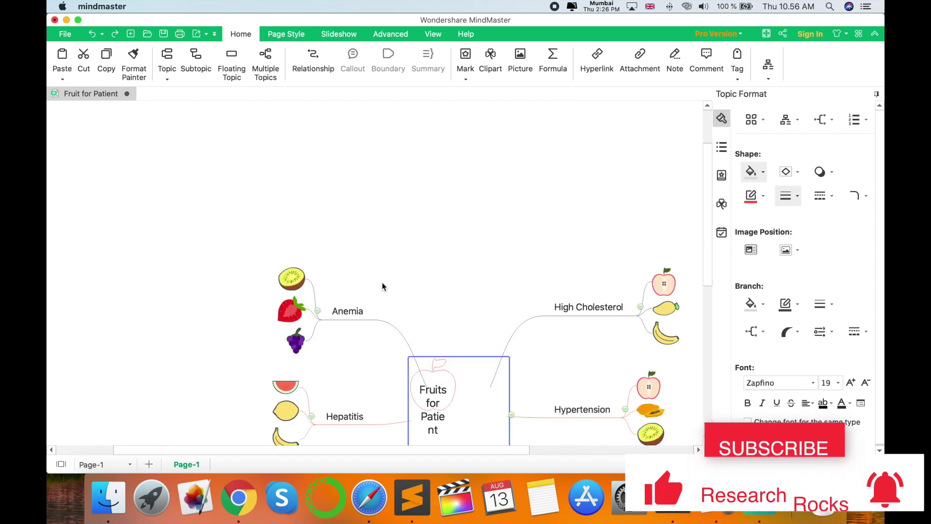
scroll(380, 287, "right", 5)
scroll(381, 287, "left", 7)
scroll(383, 286, "right", 4)
scroll(383, 286, "left", 4)
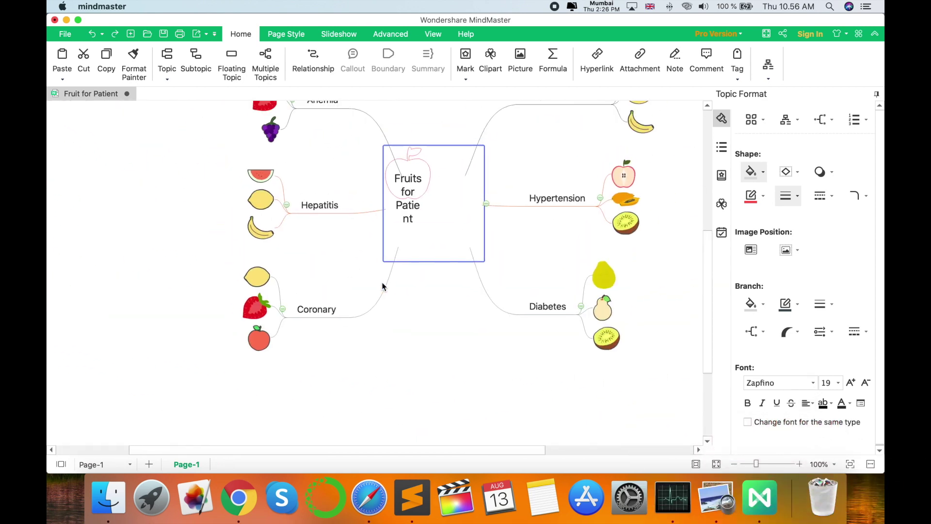
scroll(383, 286, "up", 5)
scroll(383, 286, "down", 3)
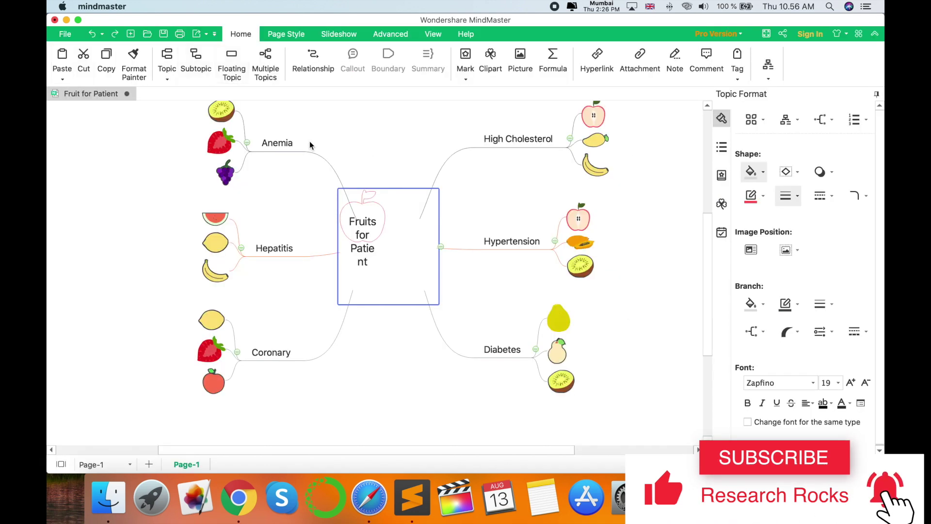
Deselect the central topic and go to the file management pages.
left_click(286, 193)
scroll(285, 192, "up", 2)
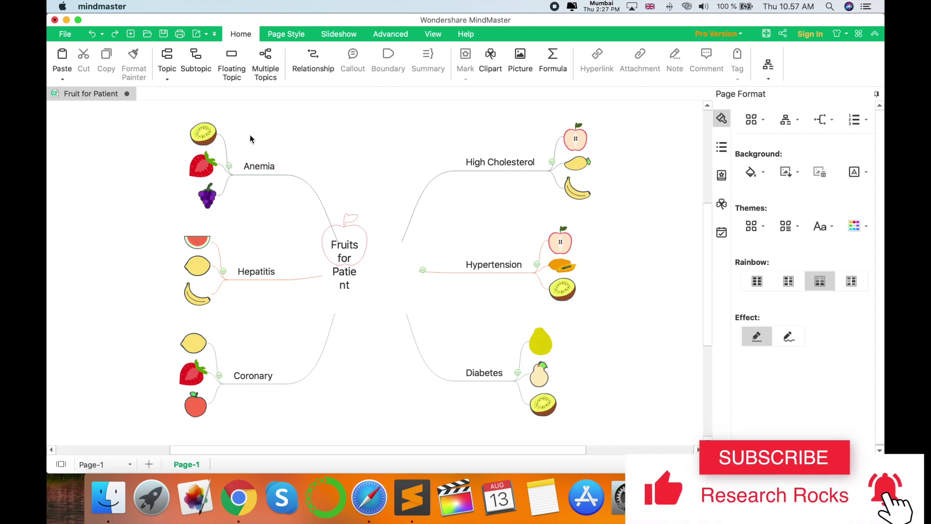
left_click(65, 34)
Export the map as Fruit for Patient.pdf in Adobe PDF format via Save As.
left_click(80, 140)
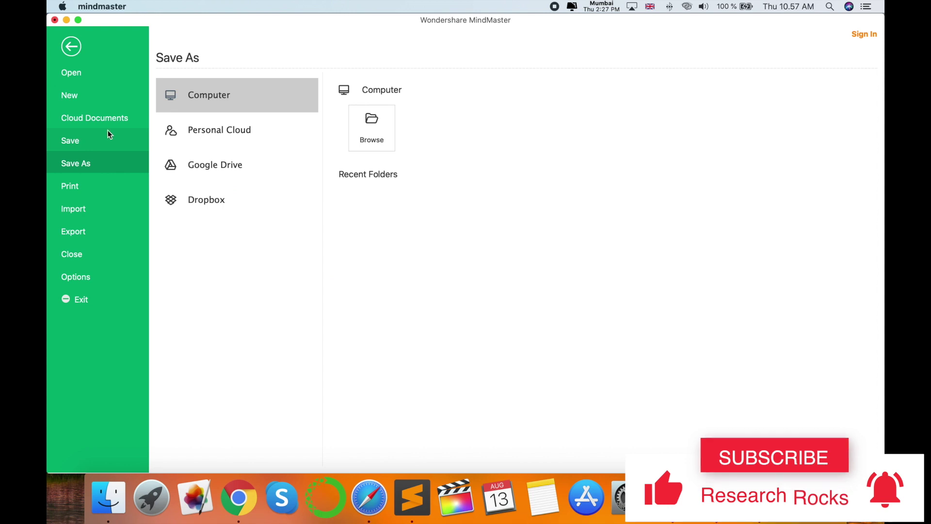
left_click(369, 123)
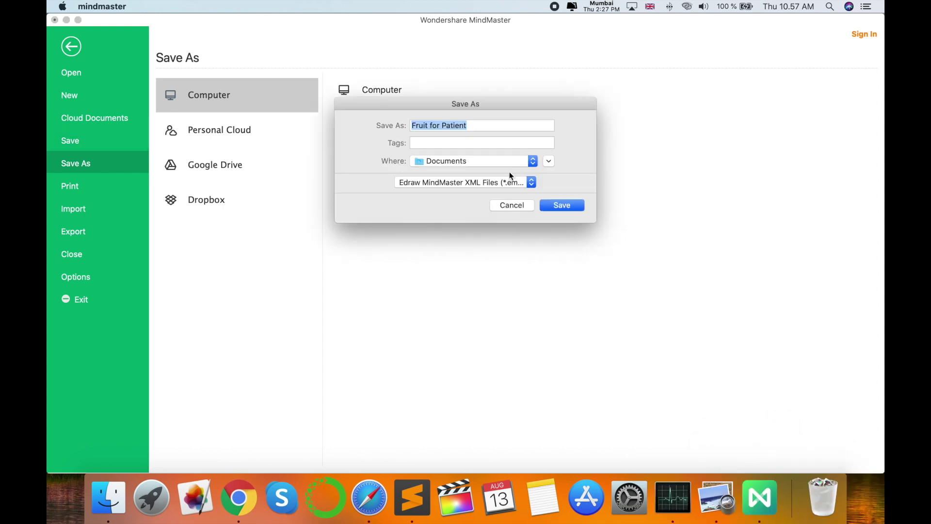
left_click(502, 182)
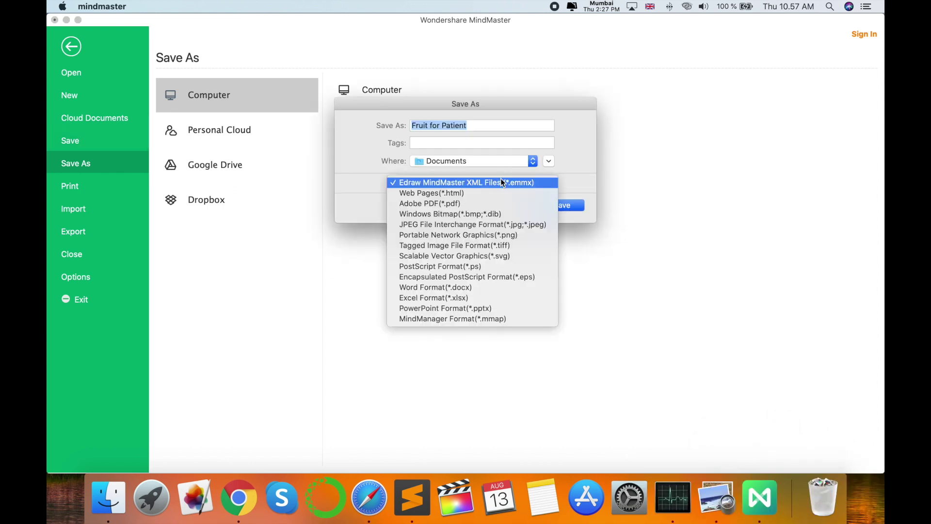
left_click(468, 202)
left_click(552, 205)
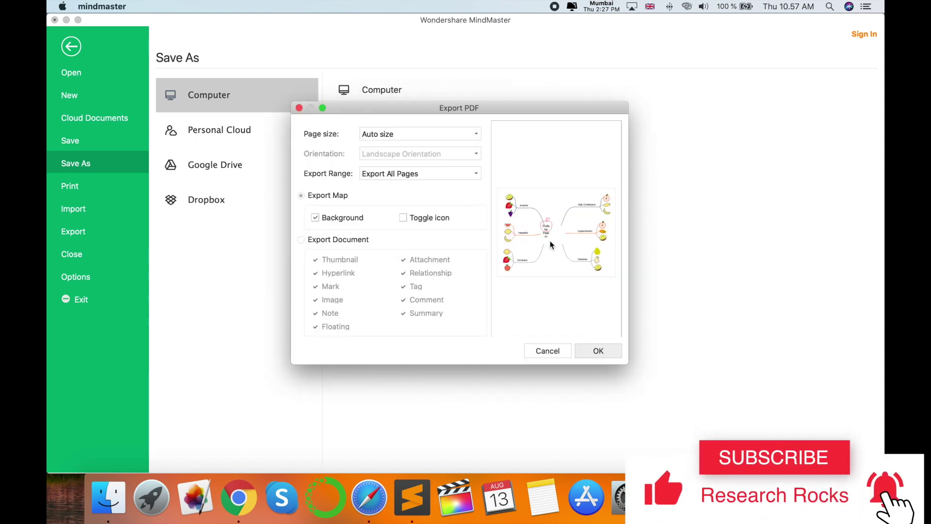
left_click(589, 350)
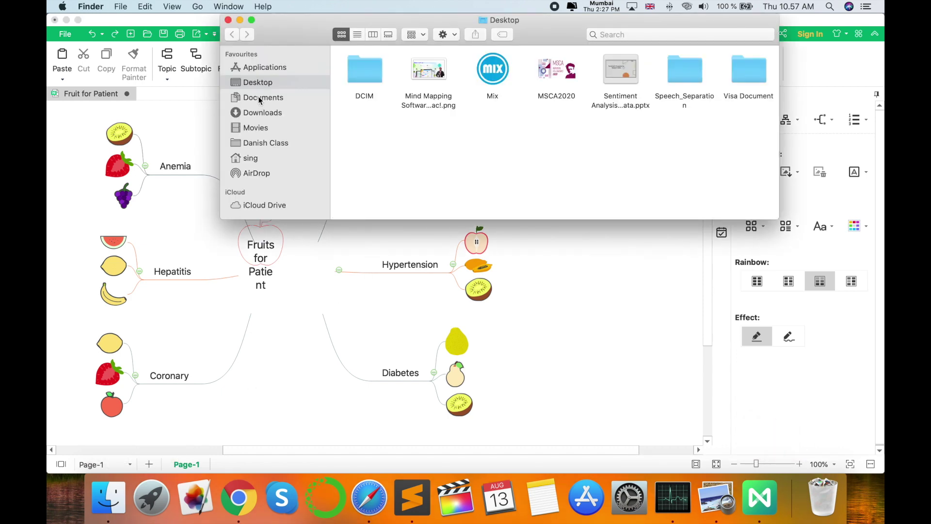
Open Fruit for Patient.pdf from Documents in Preview and scroll through it.
left_click(260, 97)
double_click(492, 141)
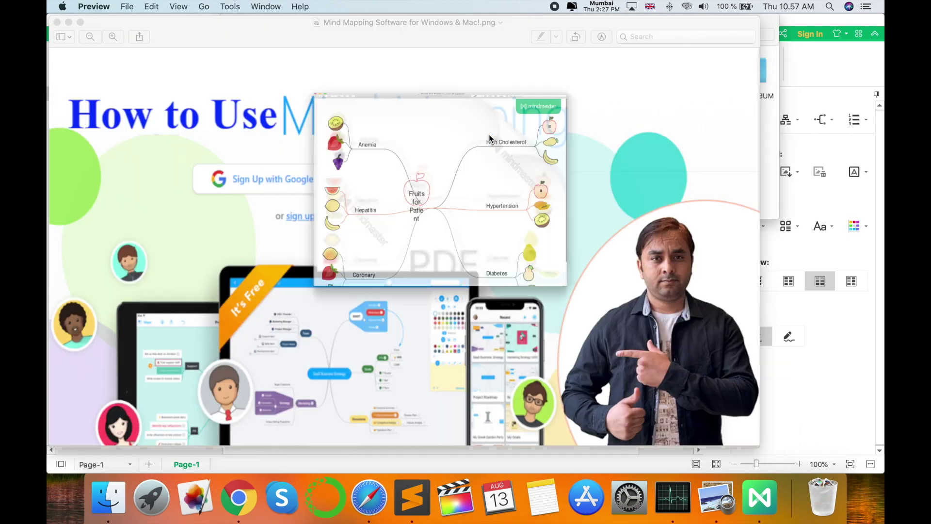
scroll(343, 228, "down", 3)
scroll(343, 226, "up", 1)
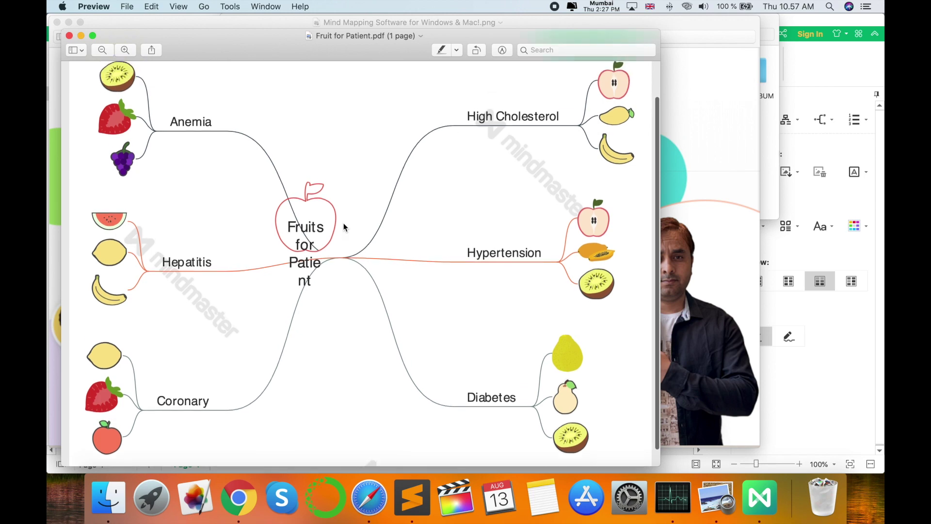
scroll(344, 227, "down", 1)
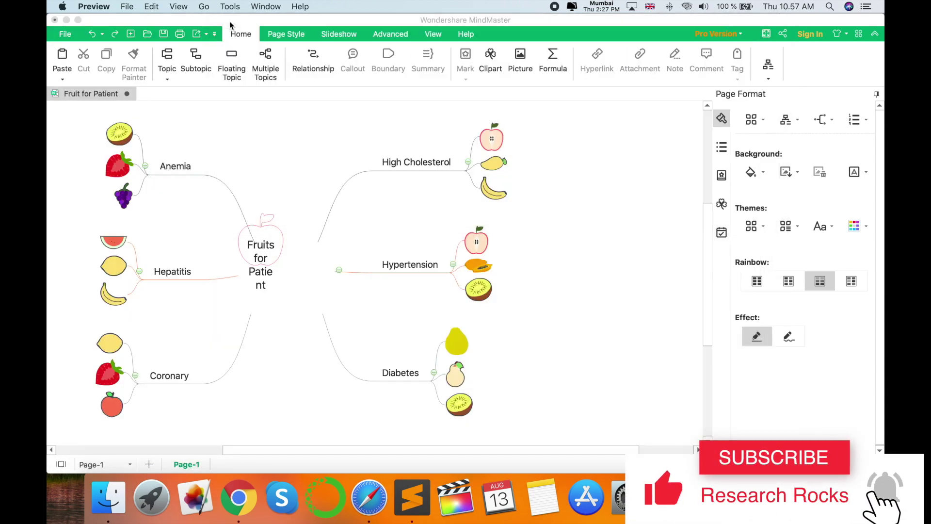
Close the Fruit for Patient map without saving and switch to the Research Rocks YouTube tab.
left_click(285, 34)
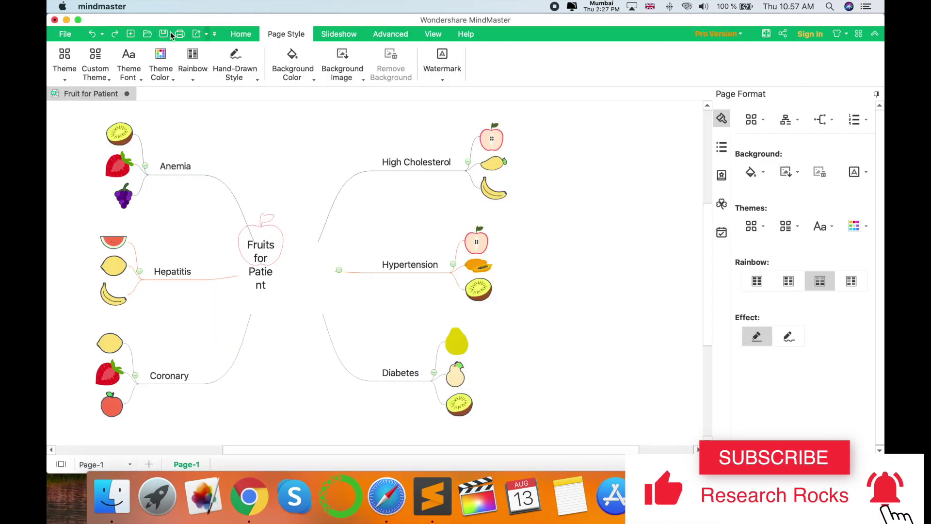
left_click(54, 20)
left_click(442, 266)
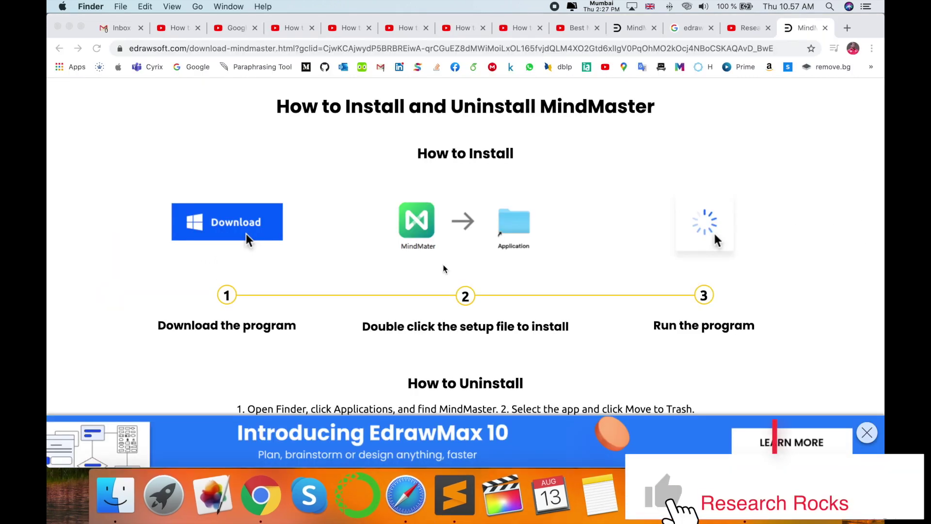
left_click(749, 28)
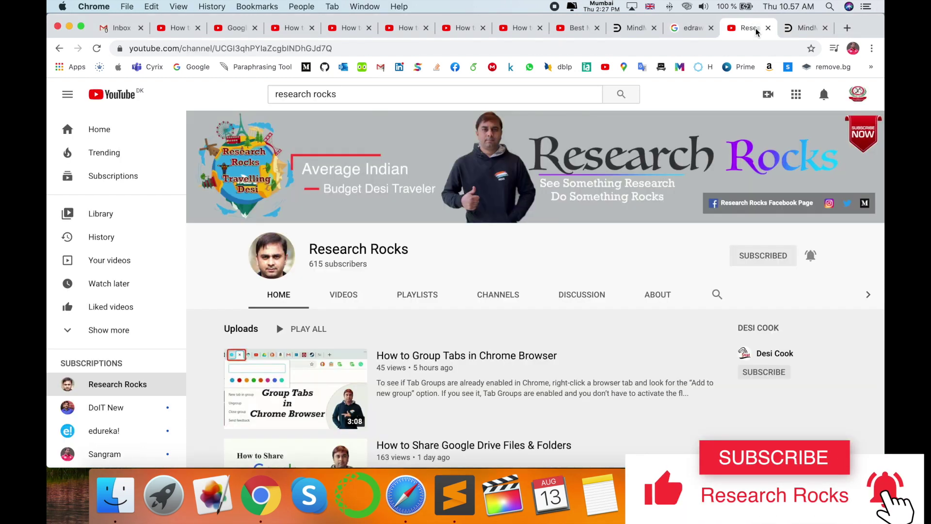